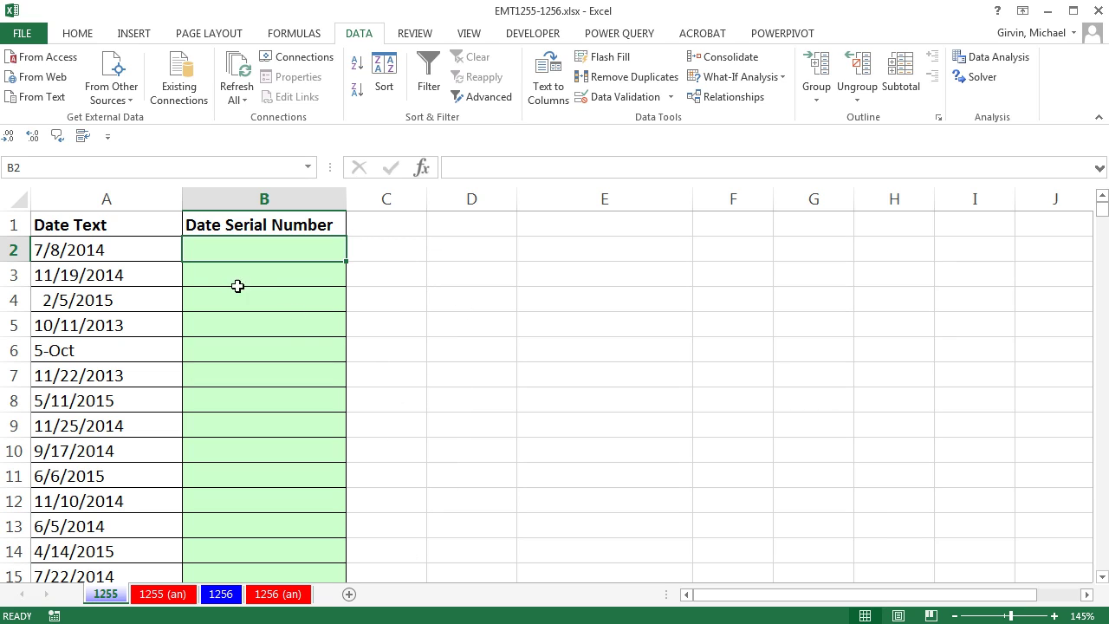
Examine the date text entries in column A, including the one with leading spaces and those without a year, down to row 39
left_click(133, 251)
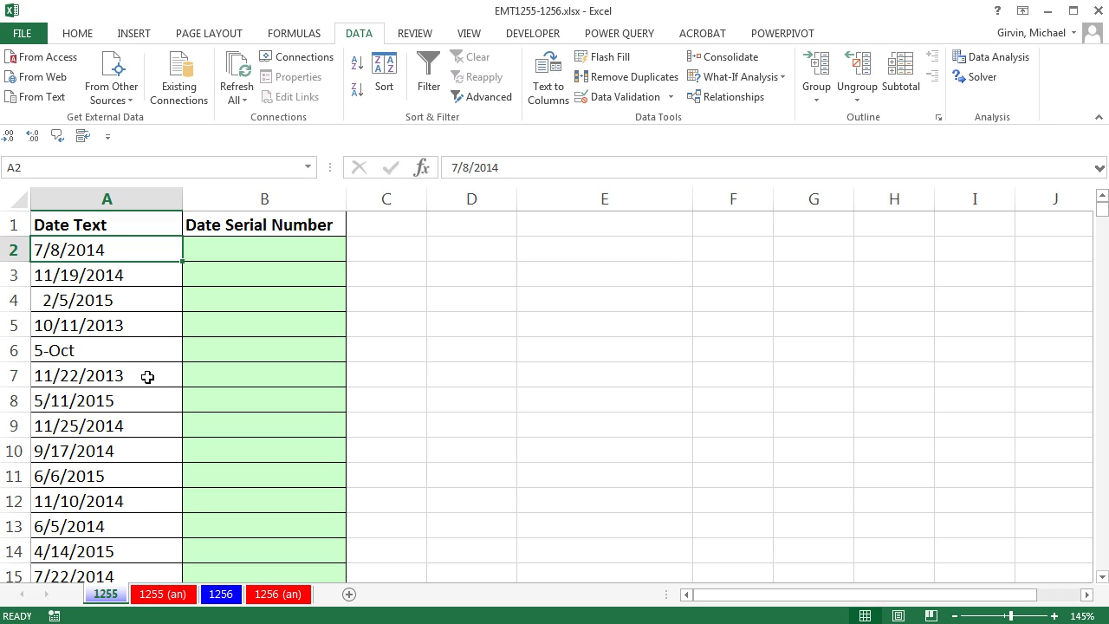
left_click(111, 303)
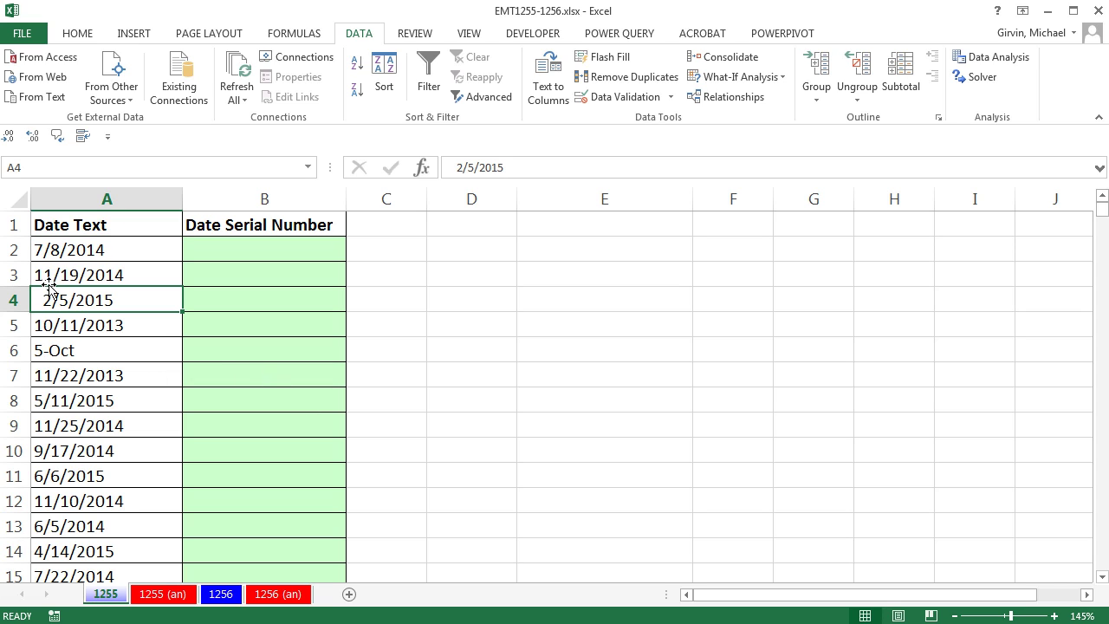
left_click(91, 355)
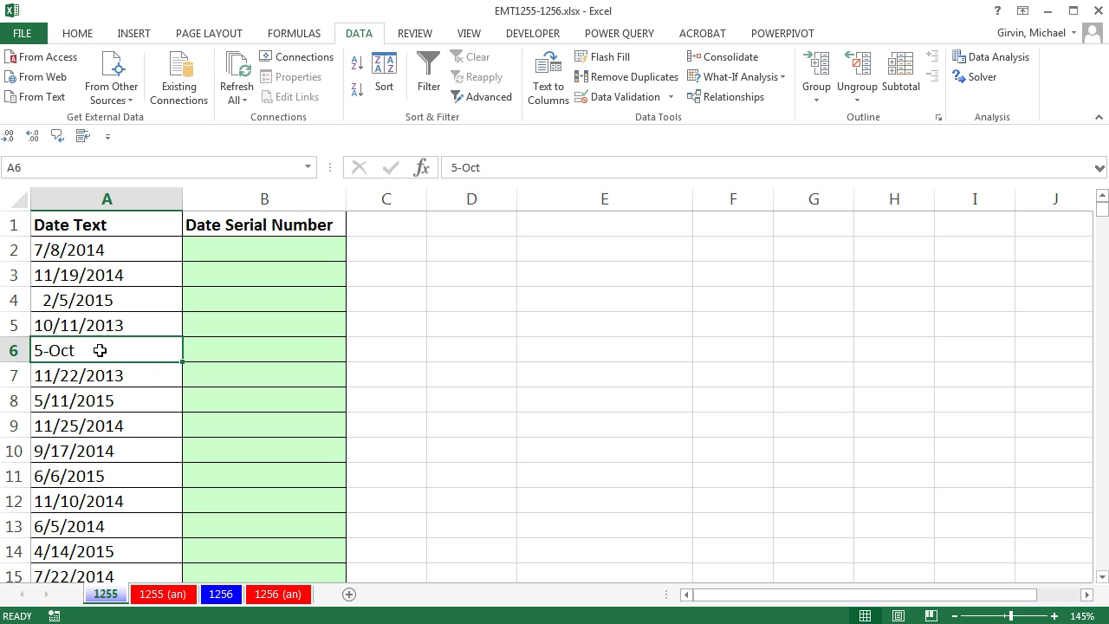
scroll(173, 417, "down", 4)
scroll(165, 414, "down", 8)
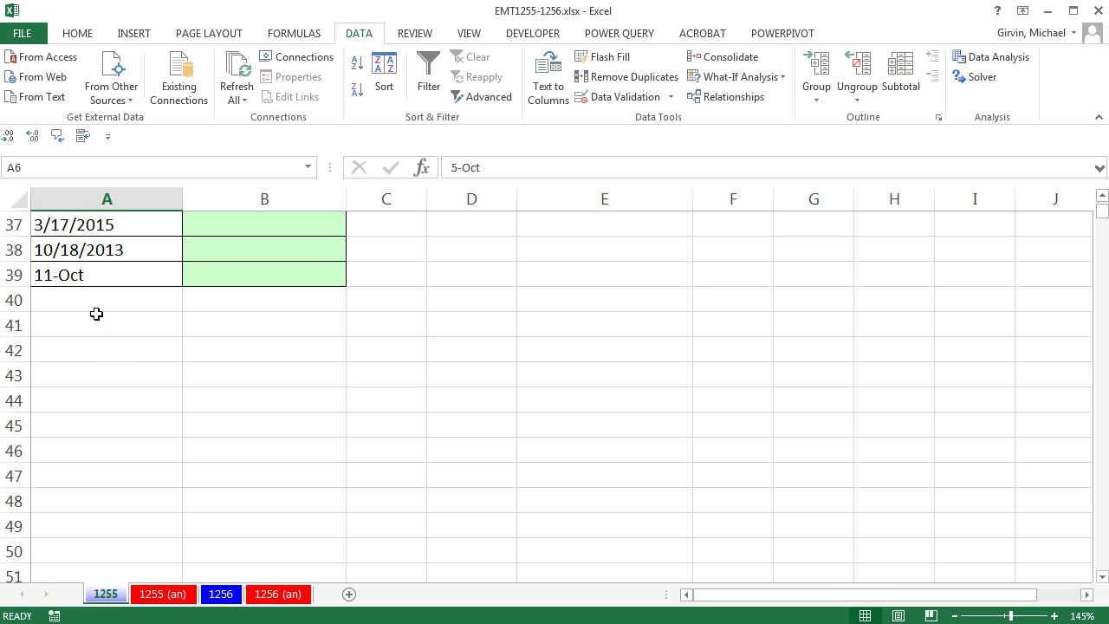
scroll(124, 416, "up", 3)
scroll(124, 420, "up", 9)
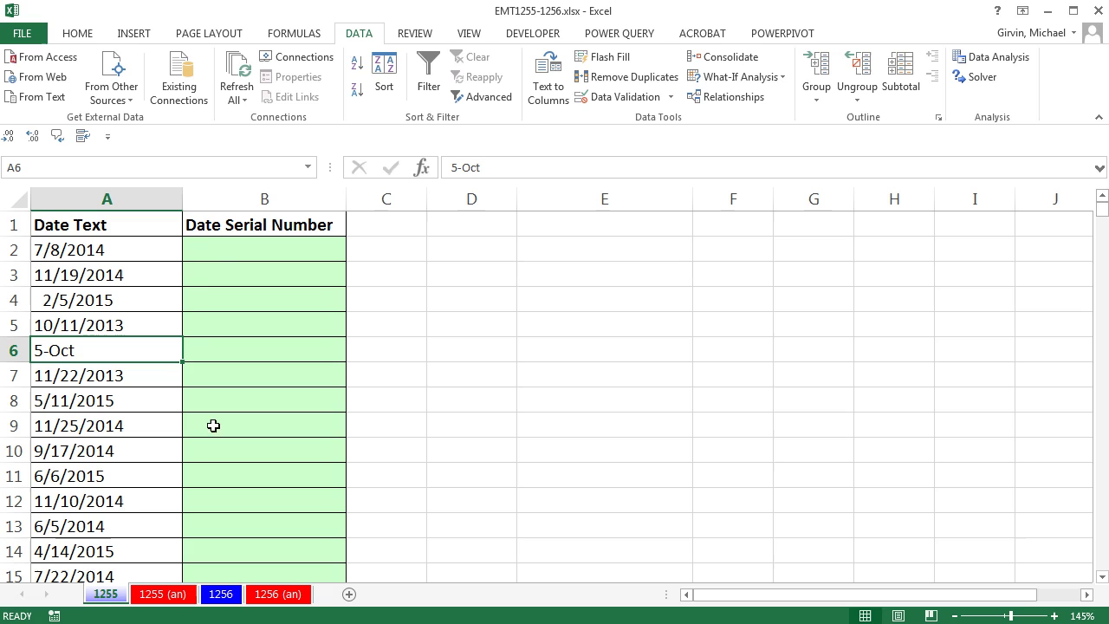
Enter =TRIM(A2) in cell B2 and fill it down the Date Serial Number column
left_click(222, 254)
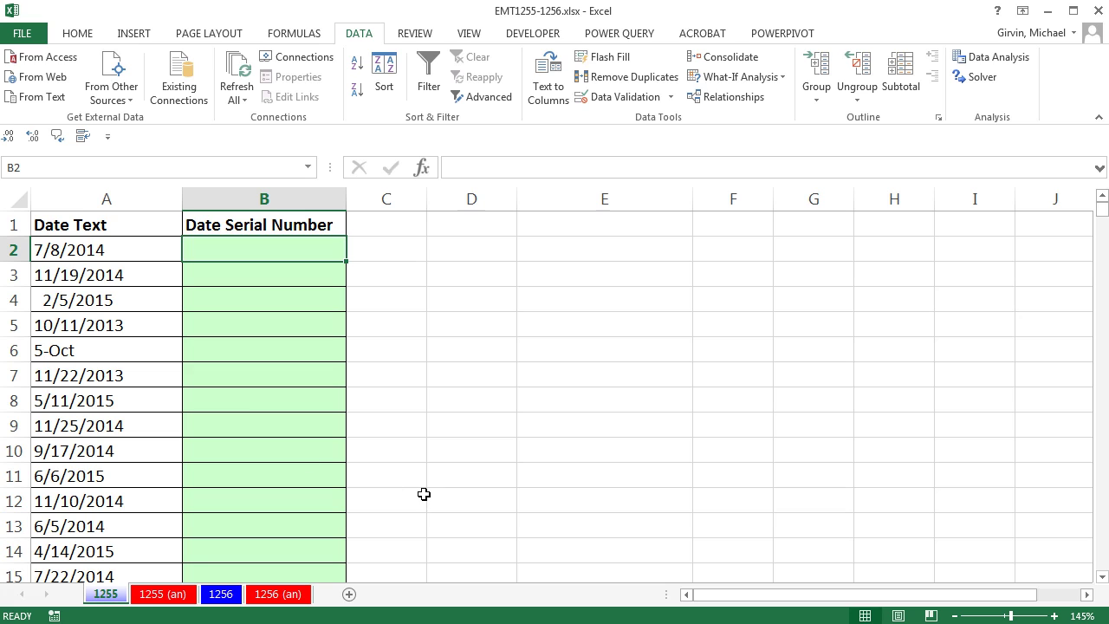
type("=trim")
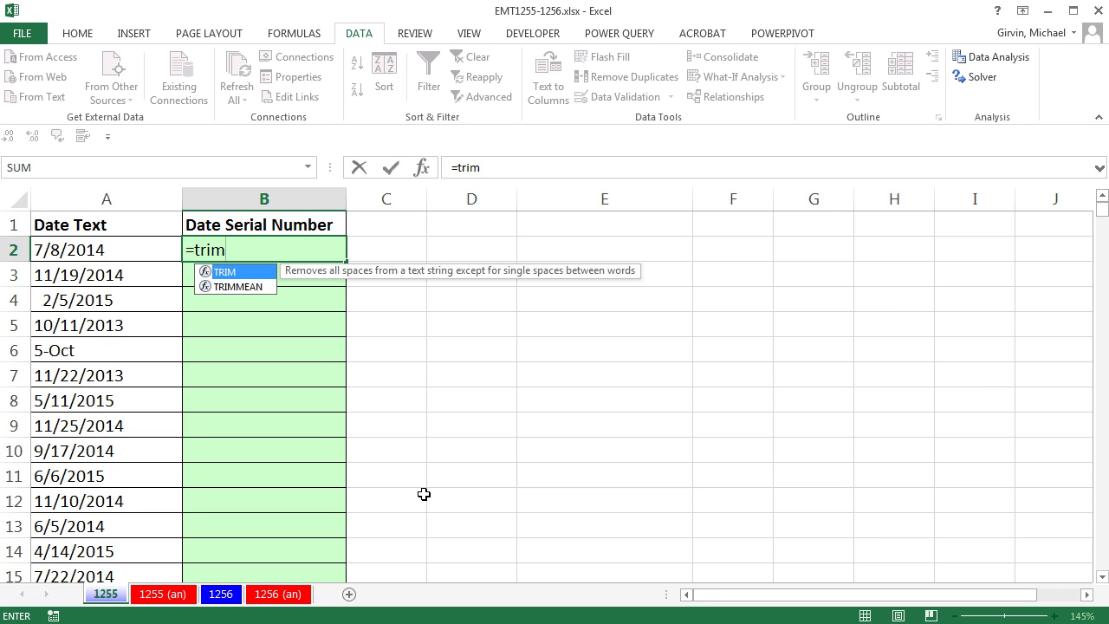
key("Tab")
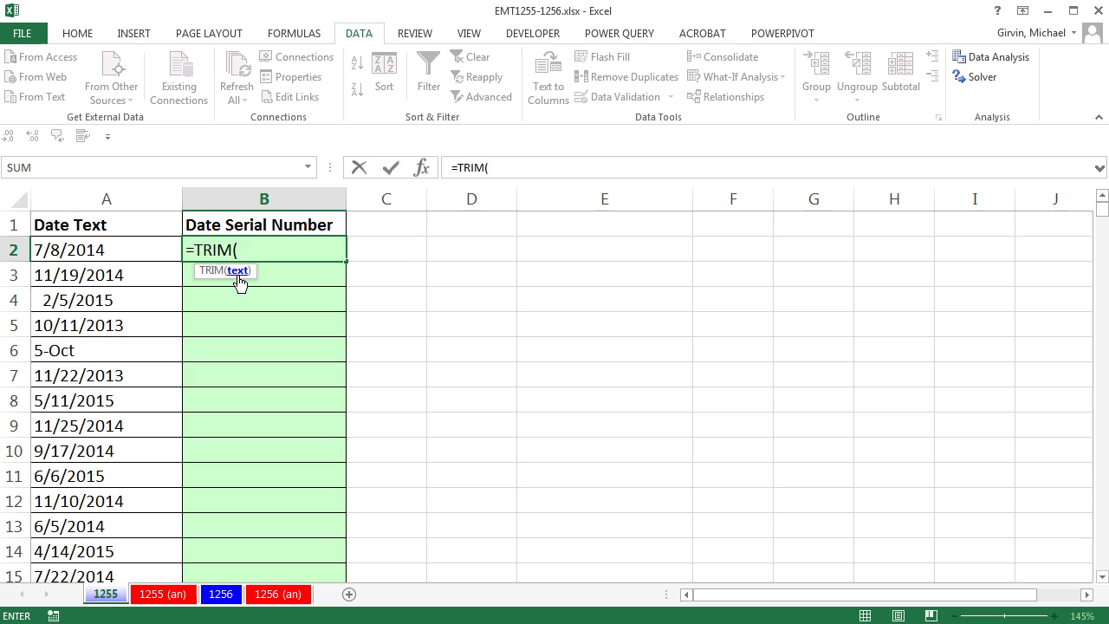
left_click(104, 252)
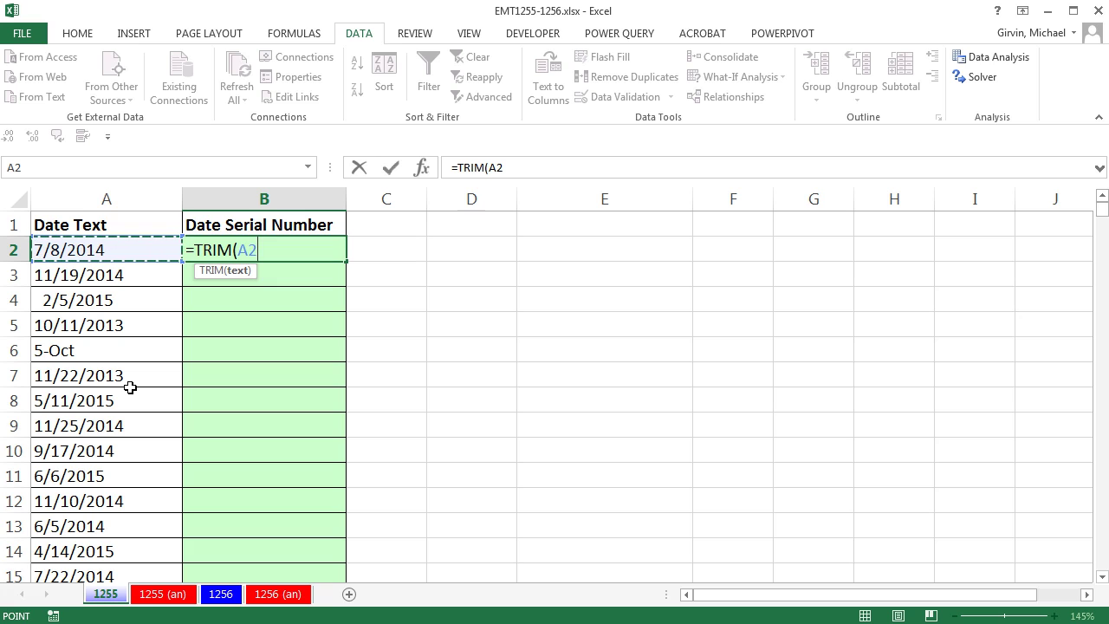
key("ctrl+Return")
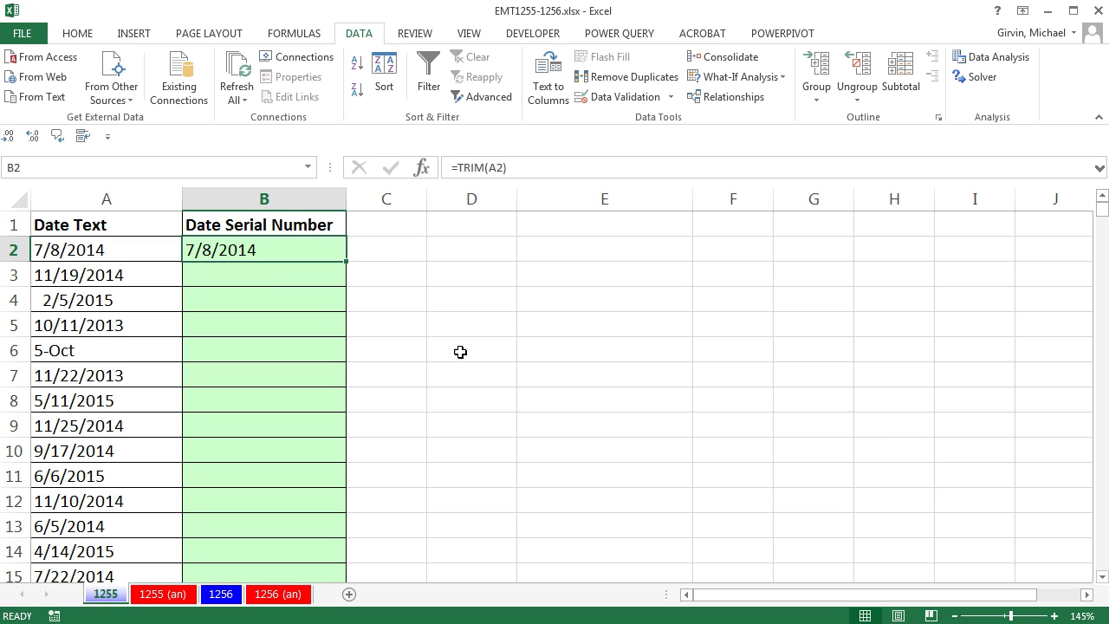
double_click(346, 261)
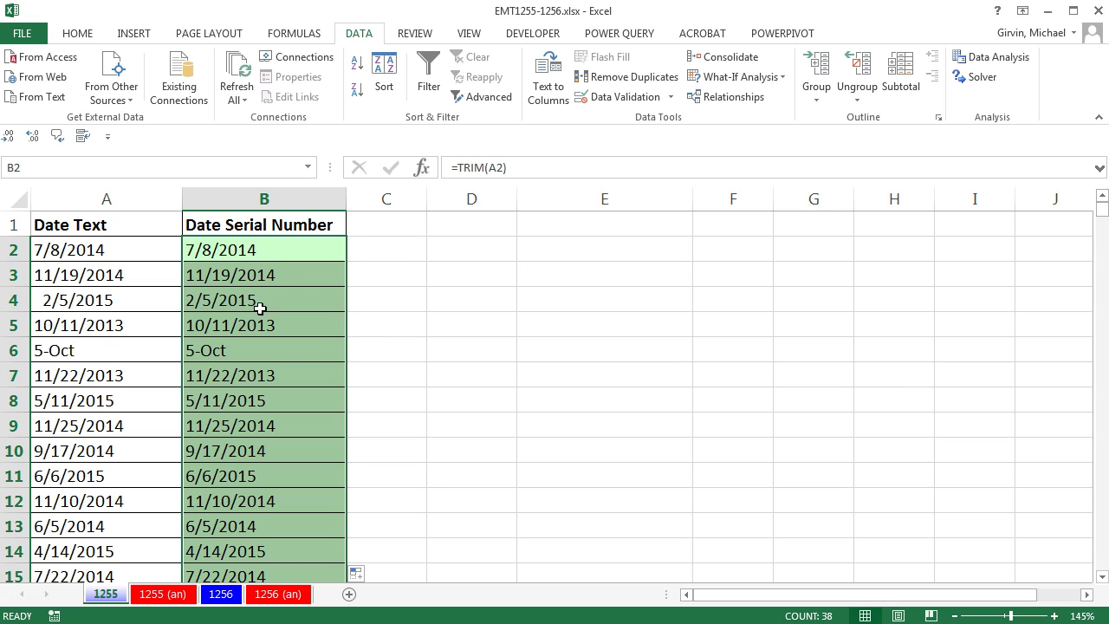
Change the formula to =TRIM(A2)+0 in all selected cells of the Date Serial Number column
key("F2")
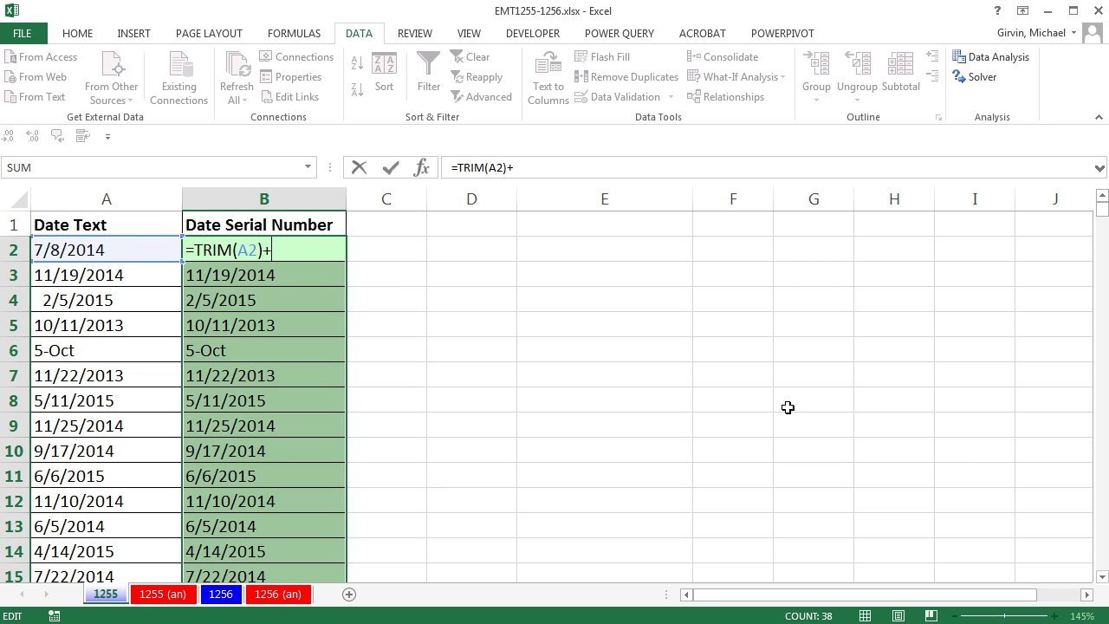
type("0")
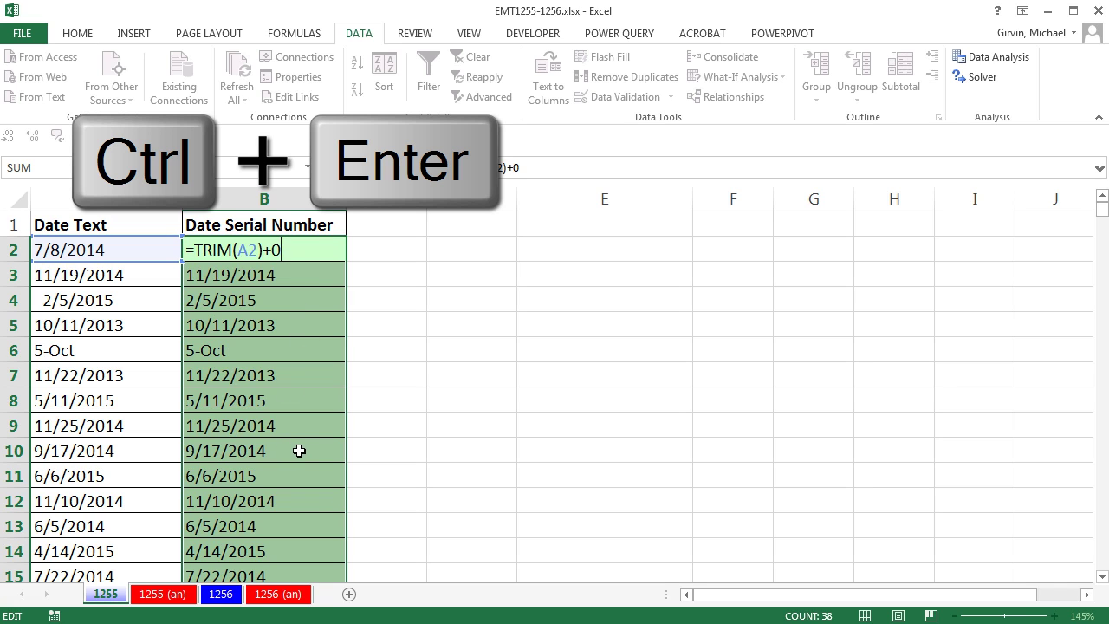
key("ctrl+Return")
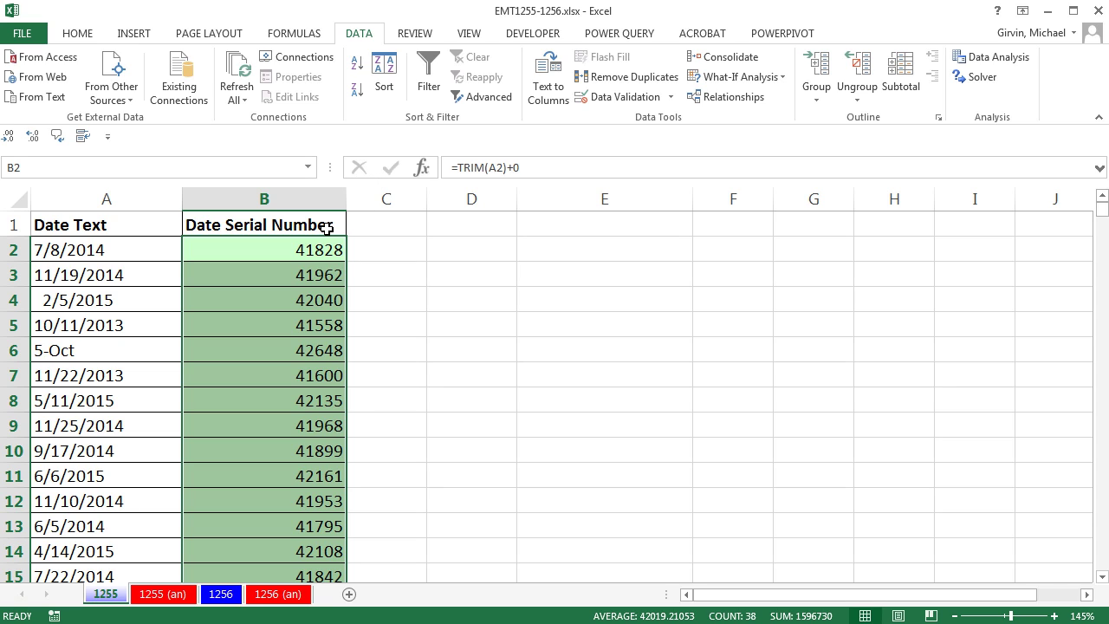
Apply the Short Date number format to the selected Date Serial Number cells
left_click(90, 38)
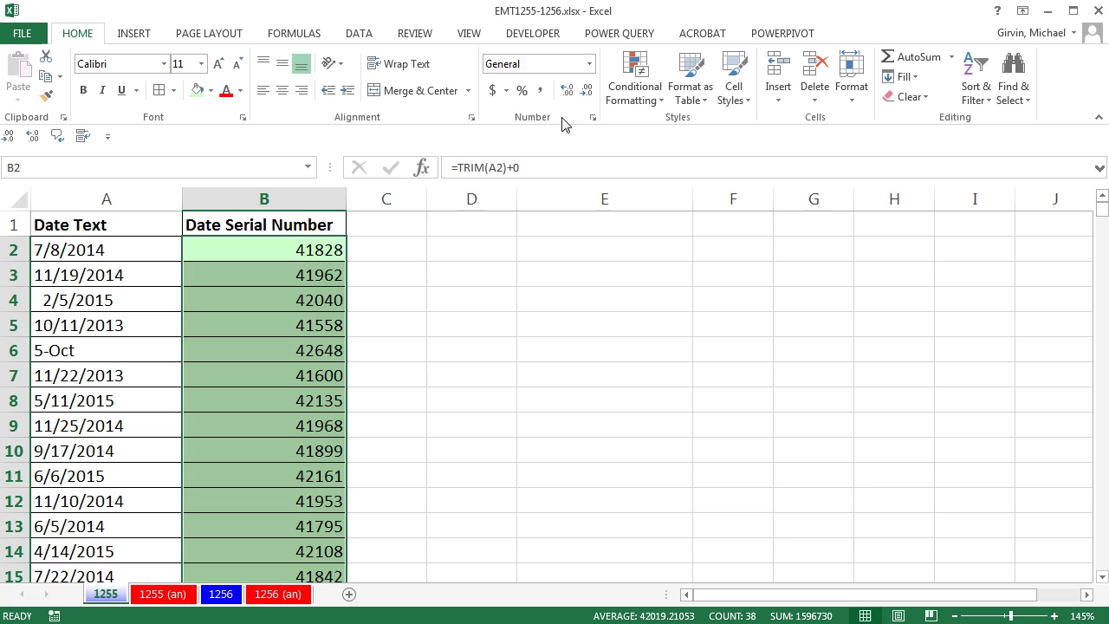
left_click(589, 64)
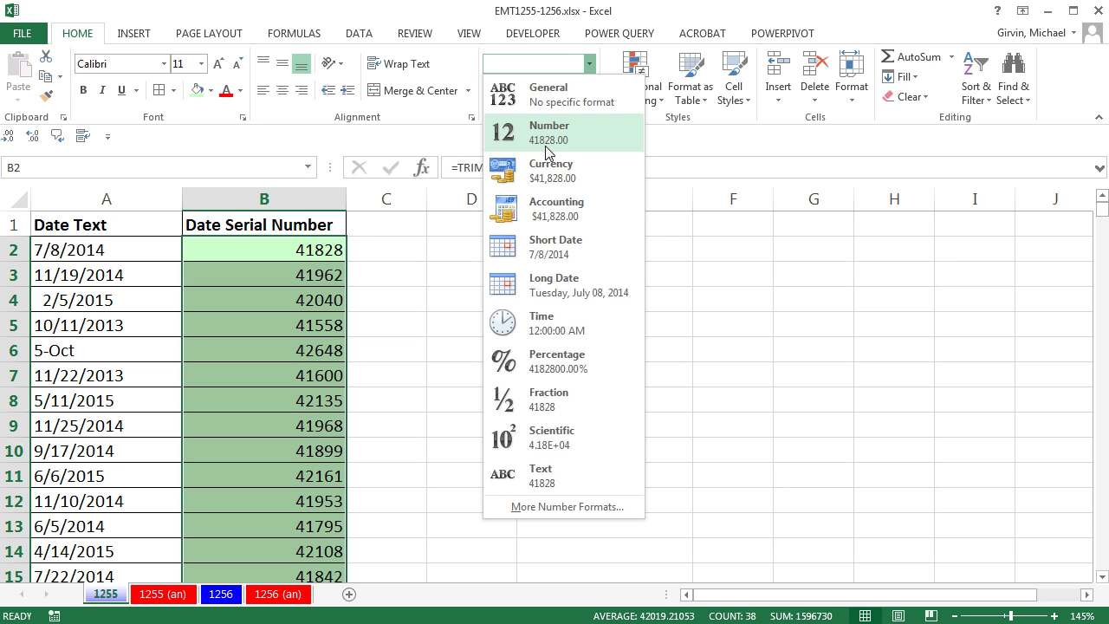
left_click(568, 258)
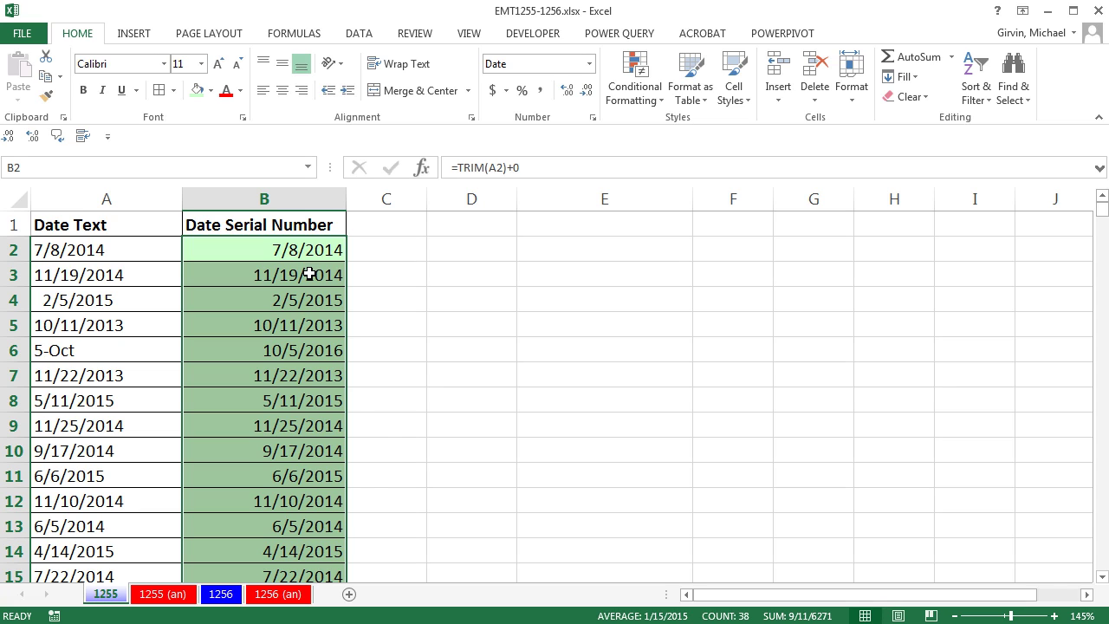
Edit the B2 formula so that TRIM's text joins A2 with an IF testing SEARCH("-",A2)
key("F2")
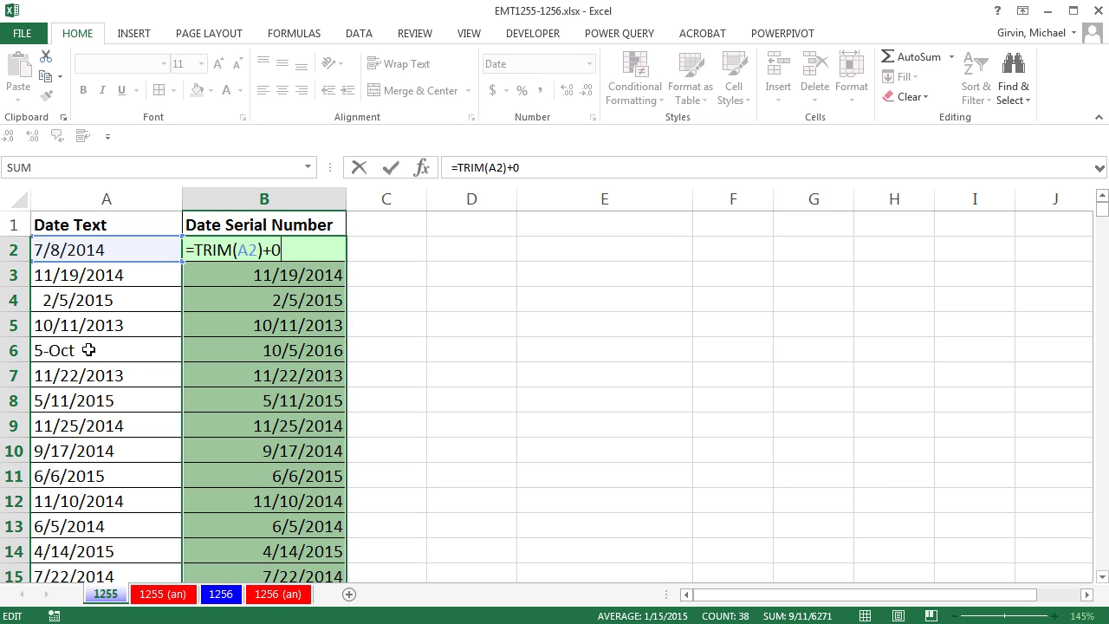
left_click(257, 251)
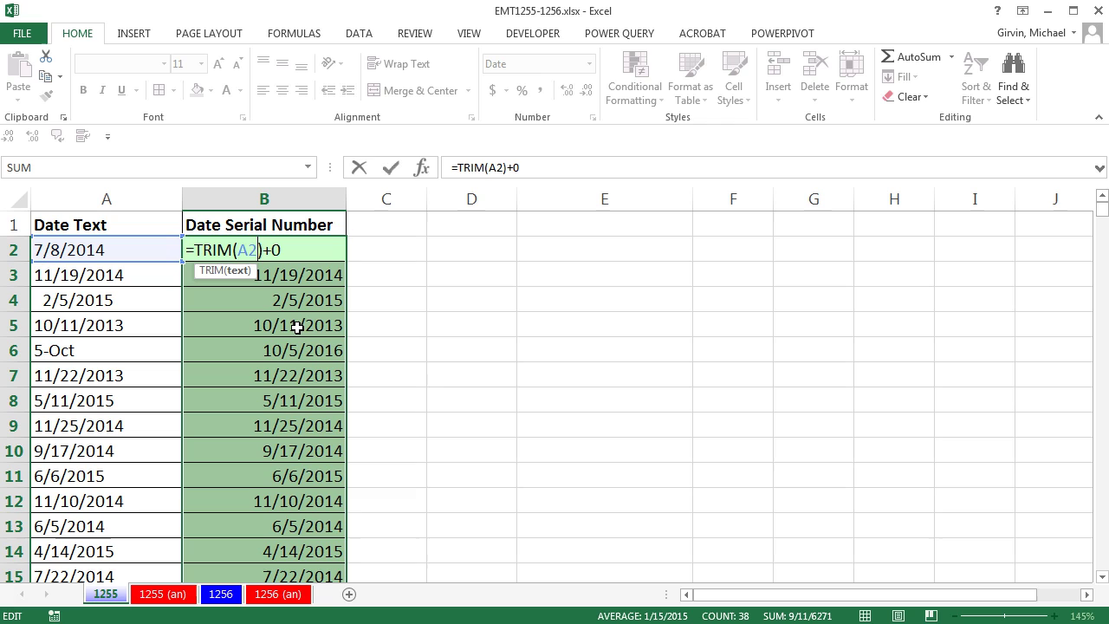
type("&")
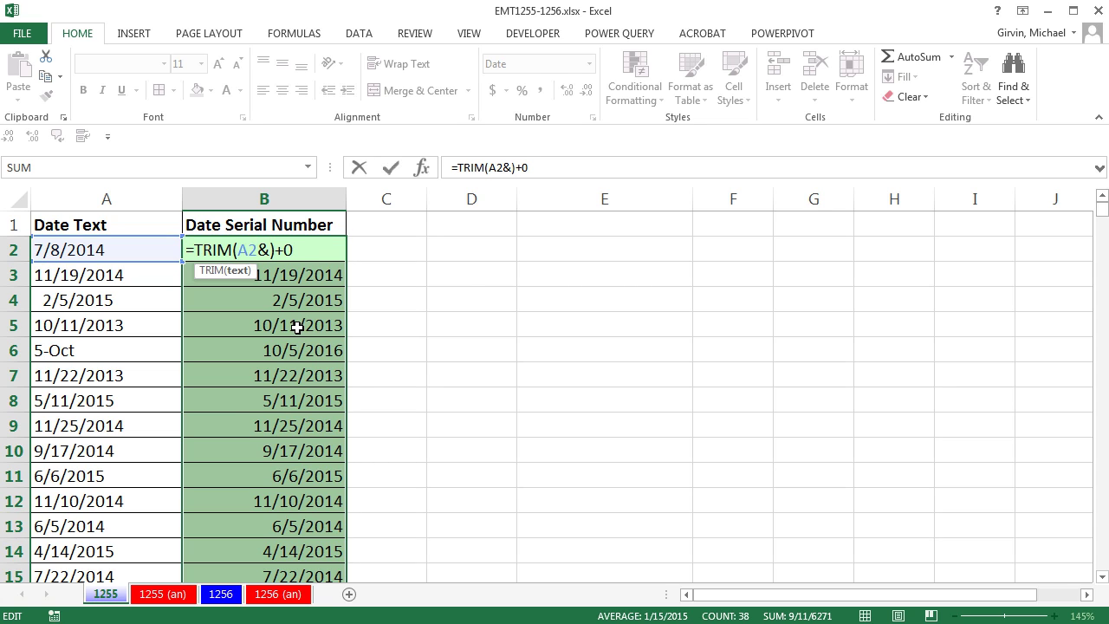
type("IF(")
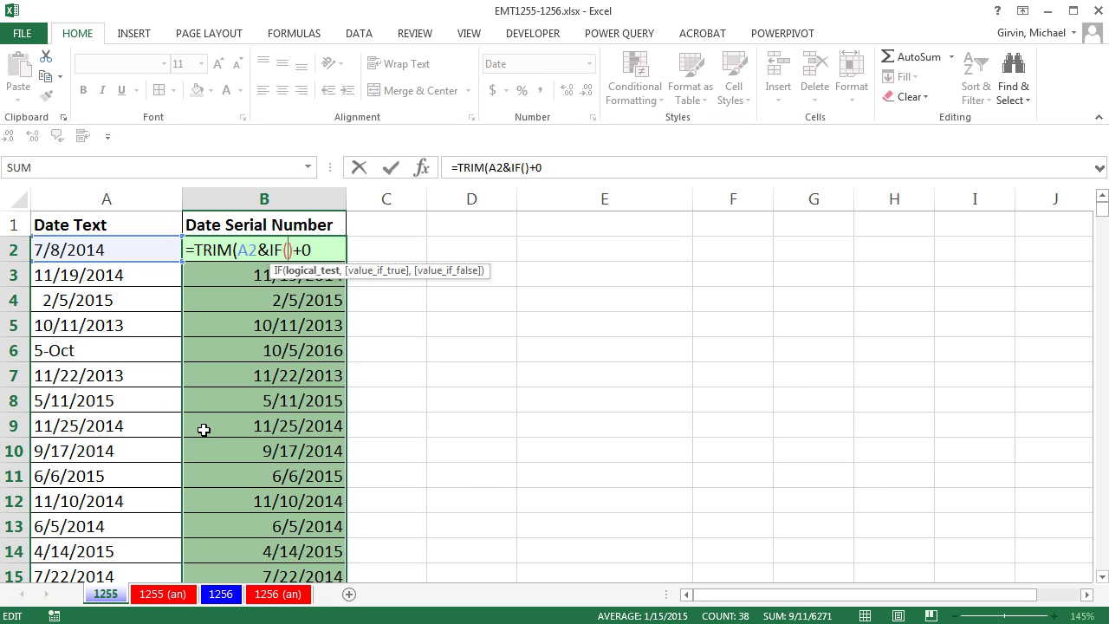
type("se")
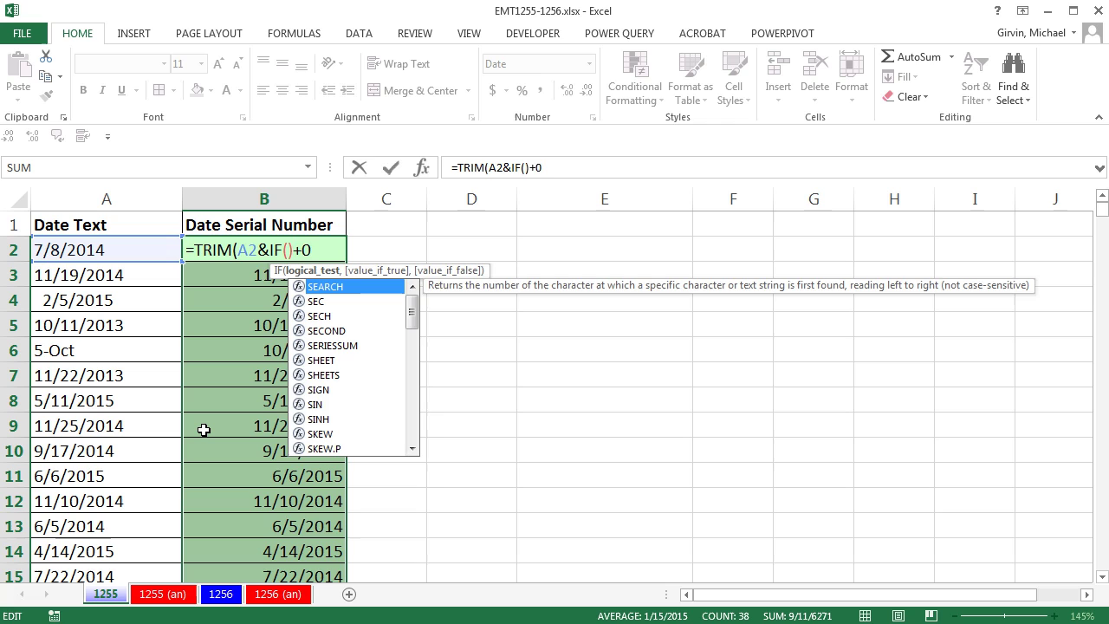
double_click(352, 288)
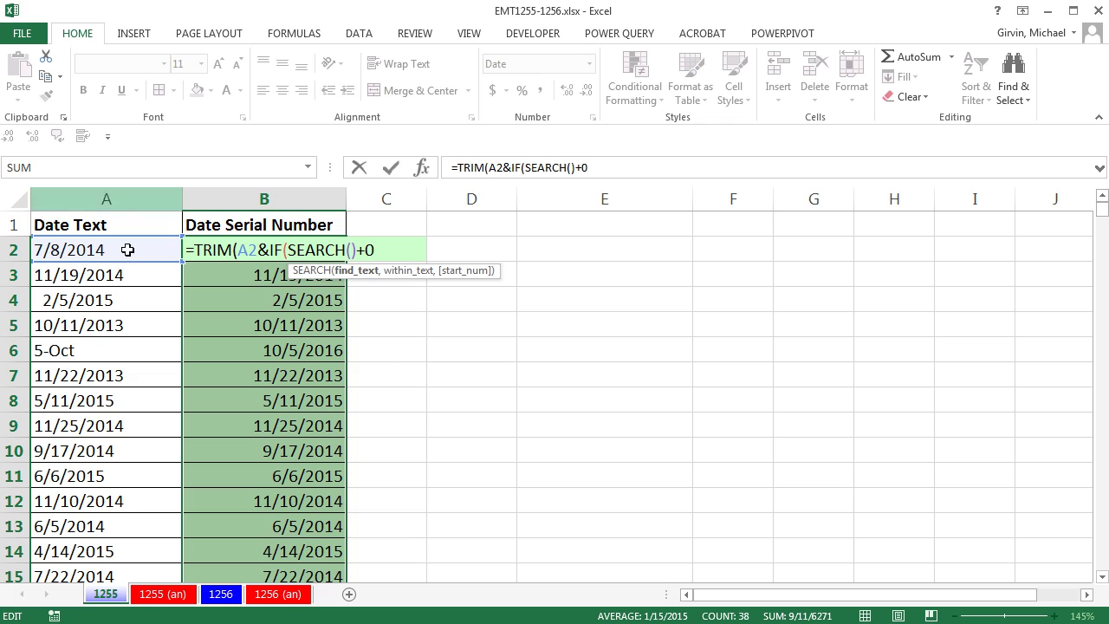
type("\"")
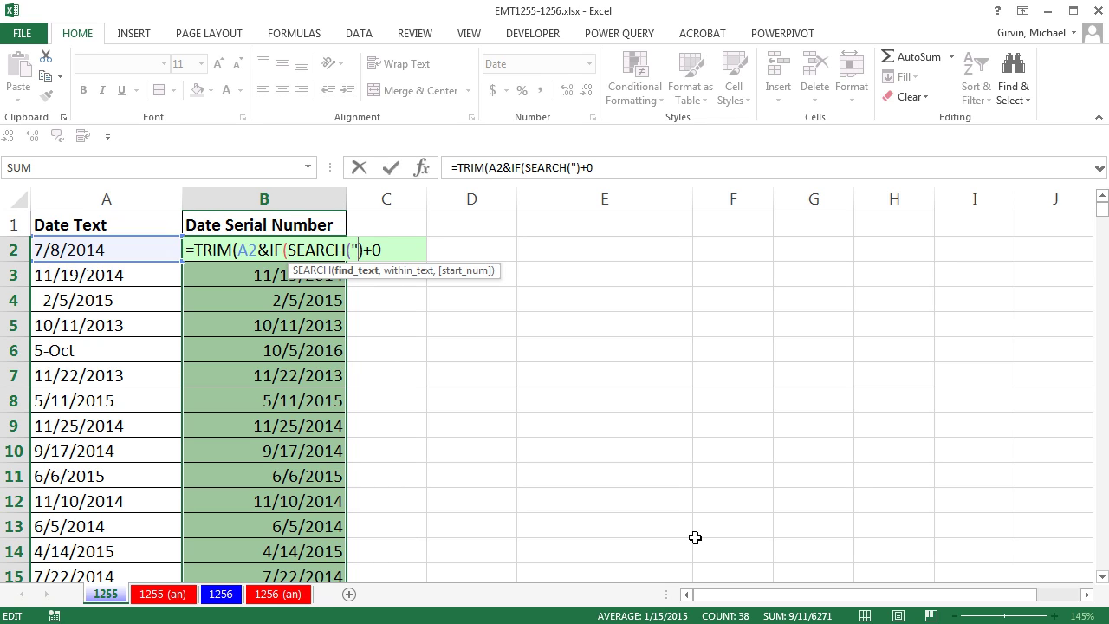
type("-\",")
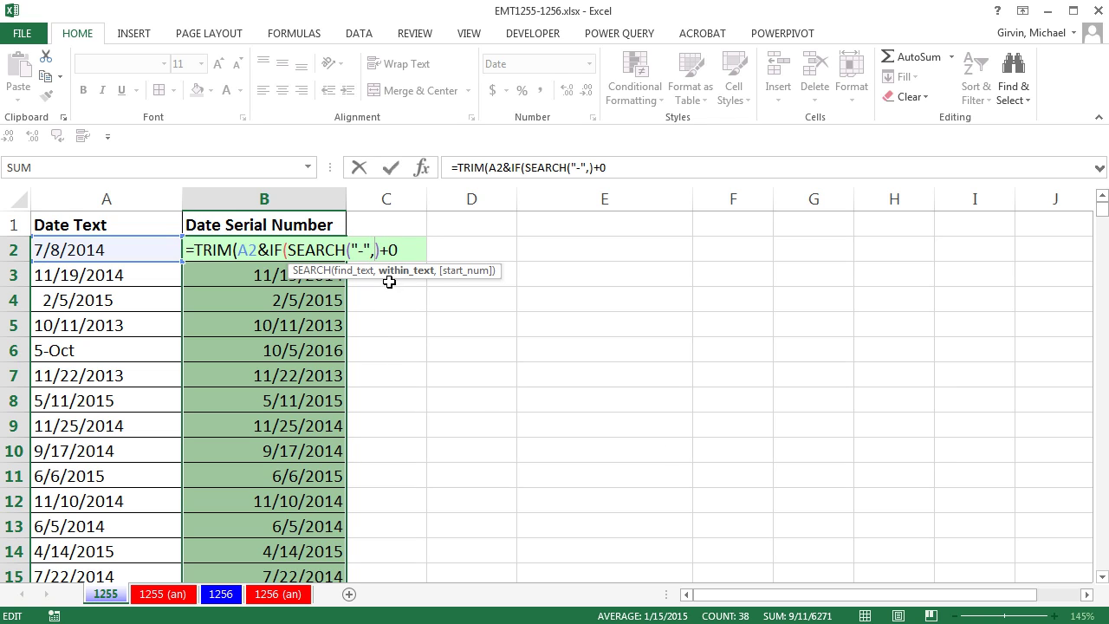
left_click(136, 246)
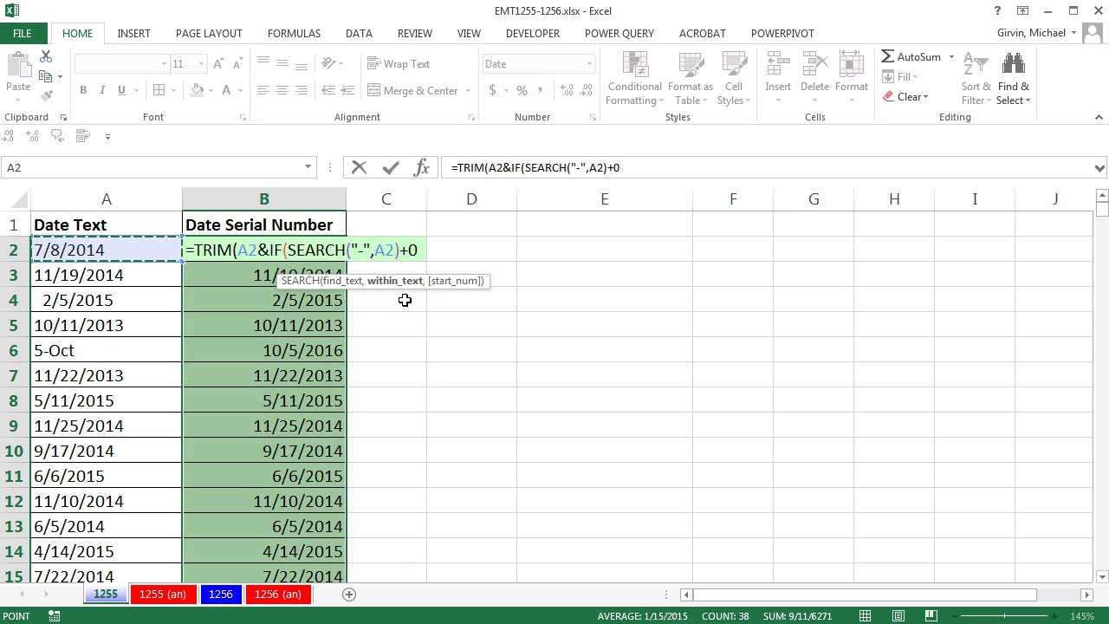
type(")")
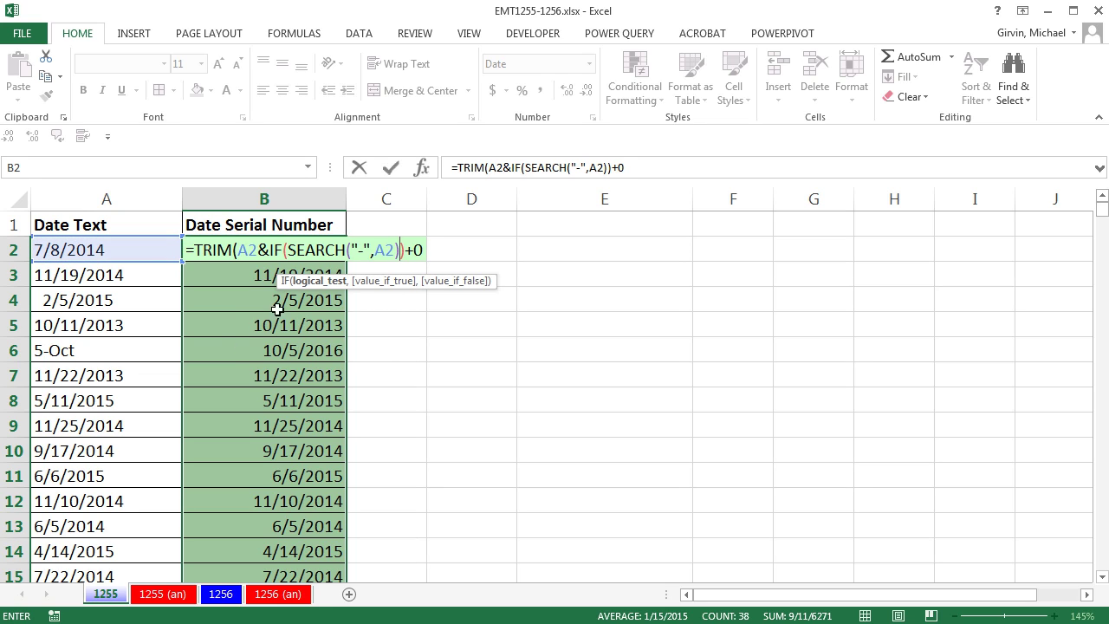
Wrap the SEARCH inside the IF's logical test in ISNUMBER, giving ISNUMBER(SEARCH("-",A2))
left_click(318, 284)
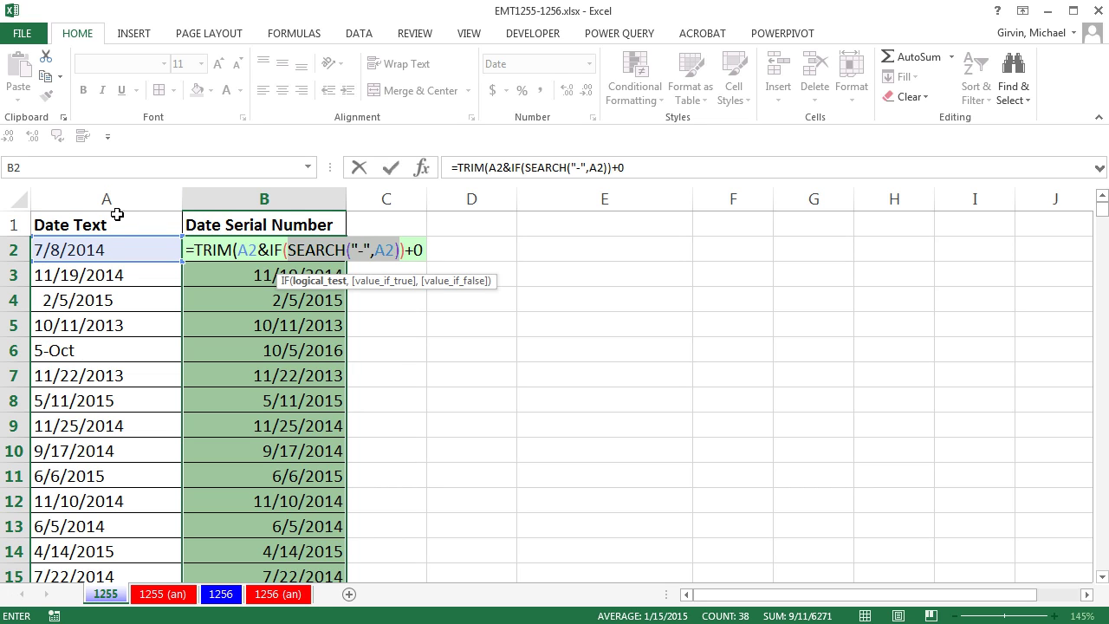
left_click(289, 250)
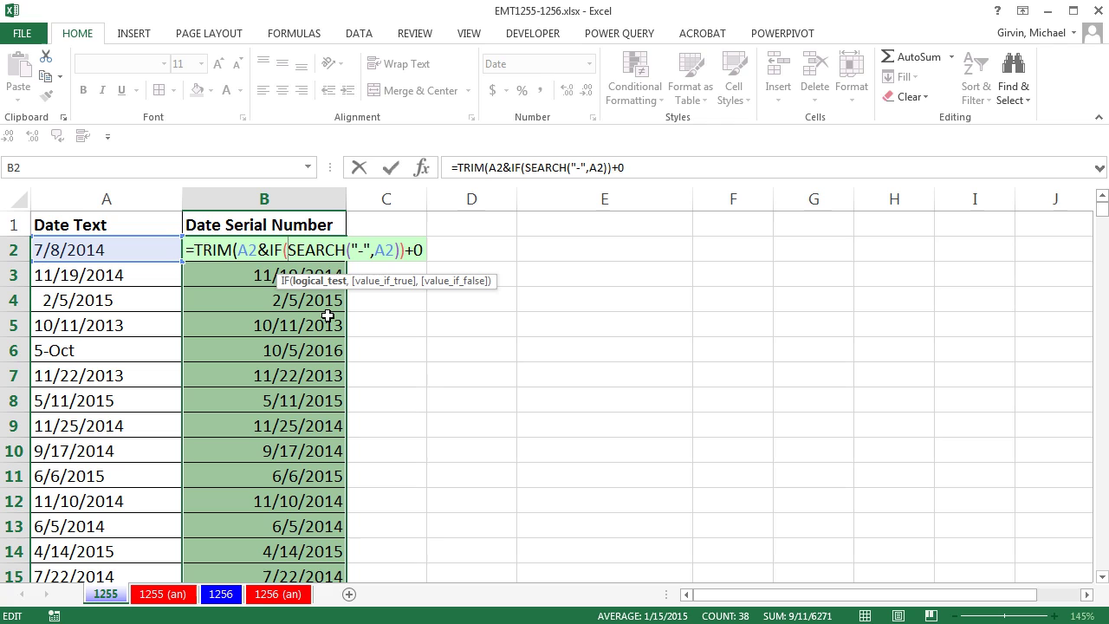
type("isnu")
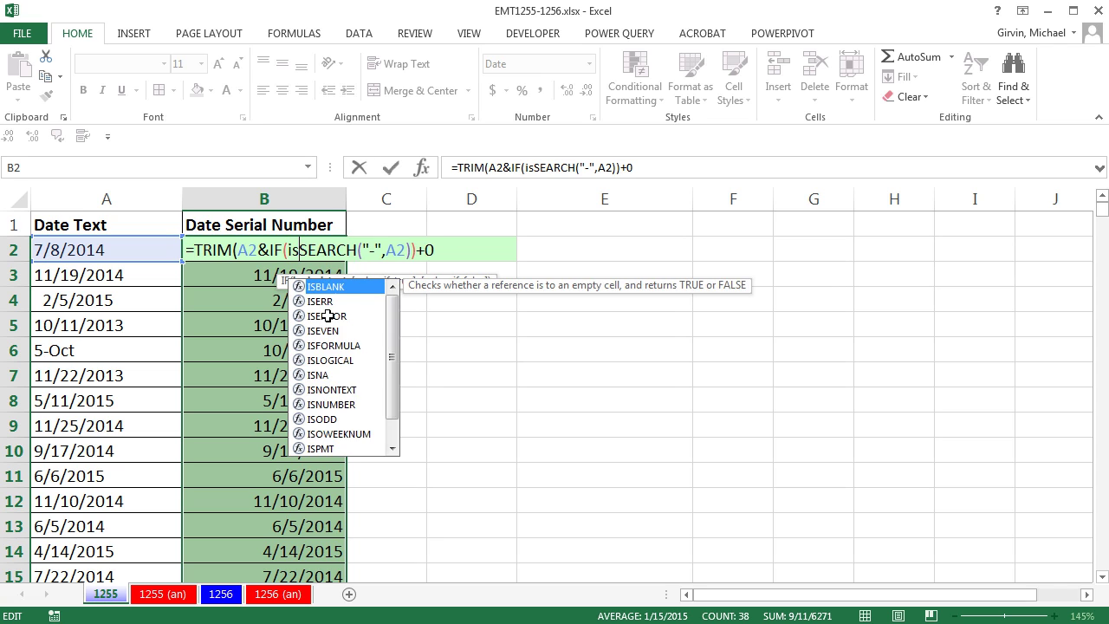
key("Tab")
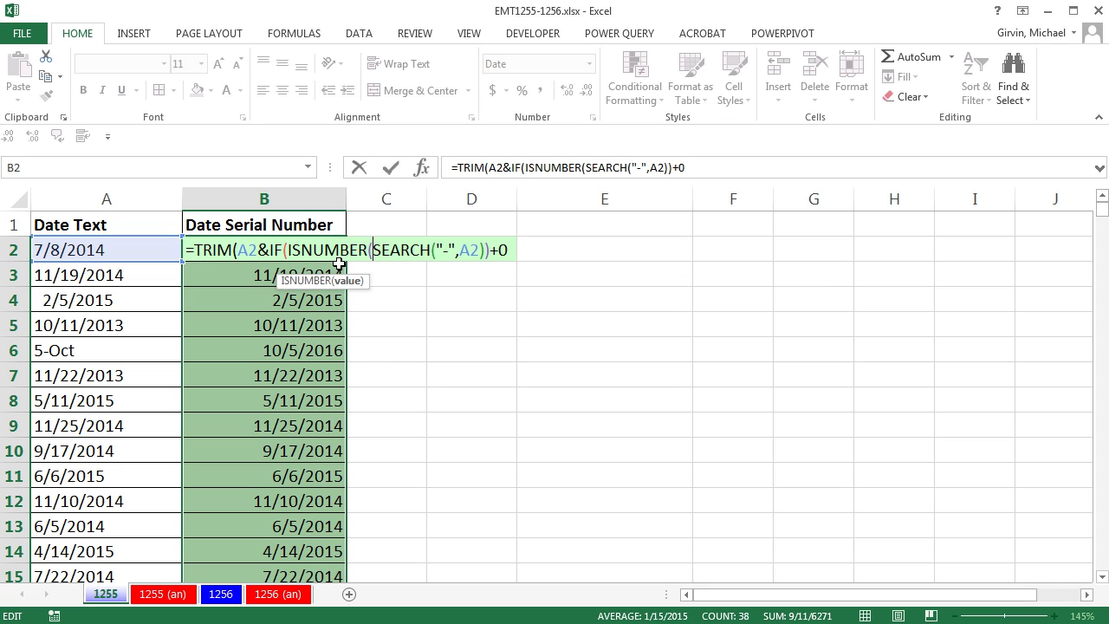
left_click(355, 281)
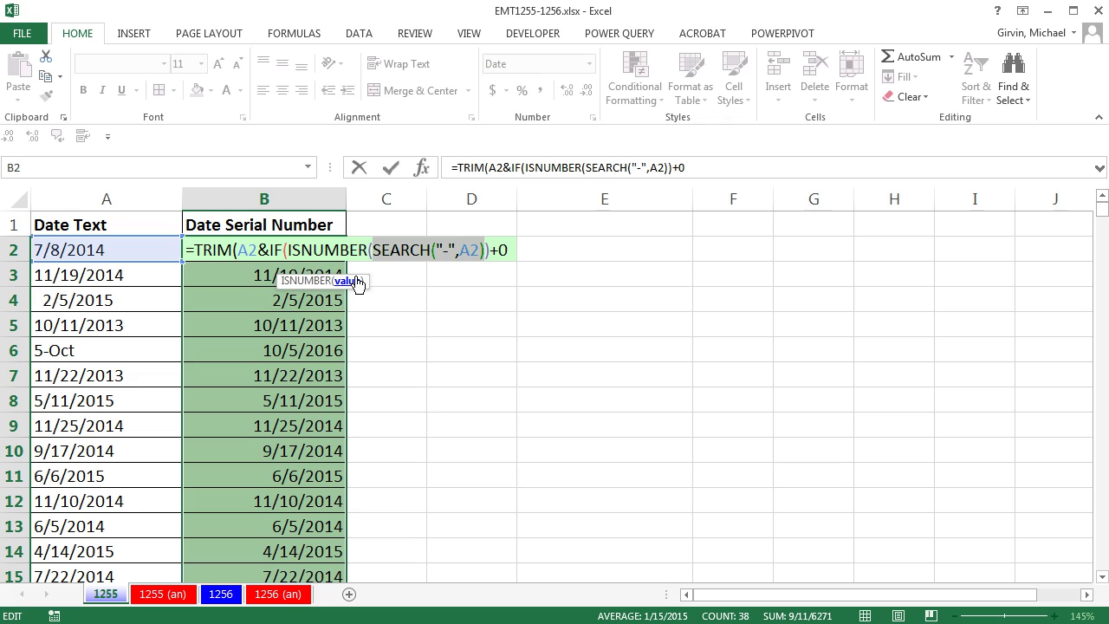
left_click(485, 250)
type(")")
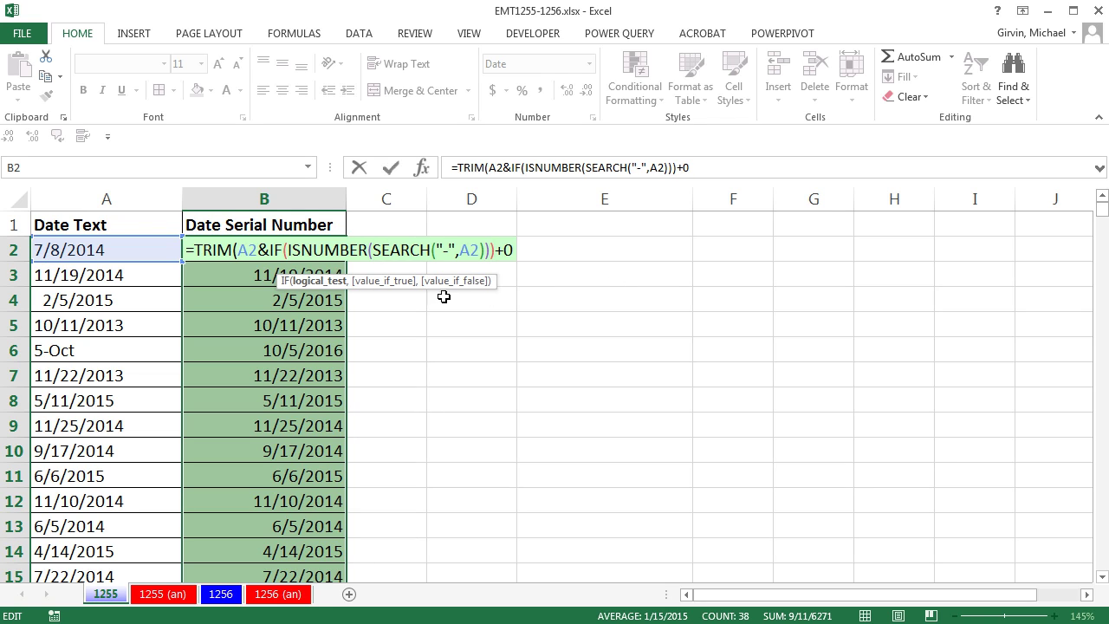
left_click(319, 281)
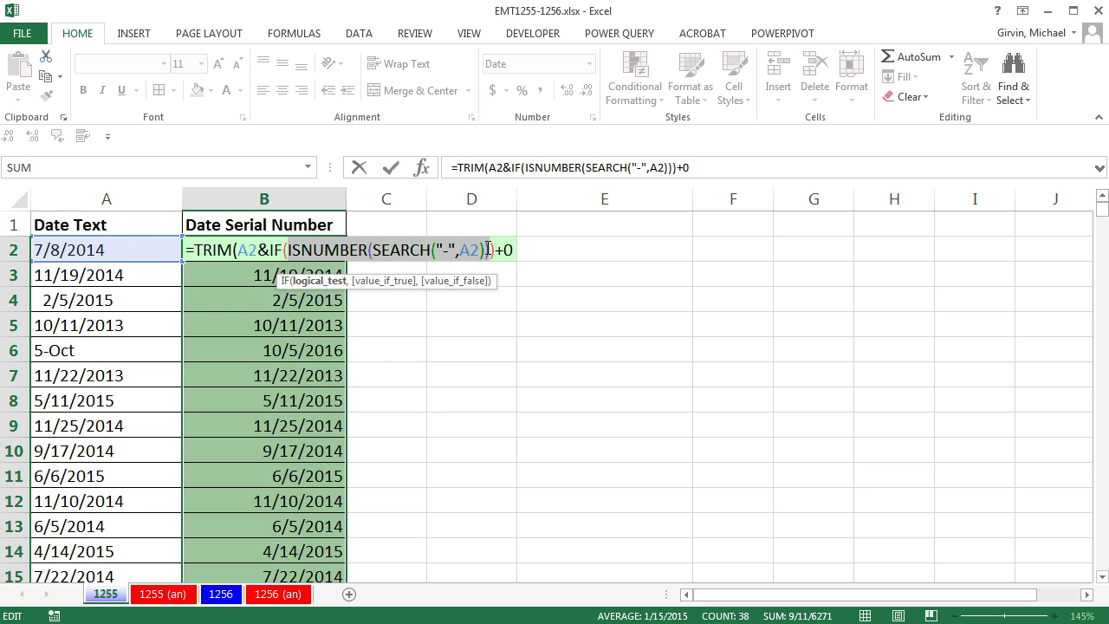
left_click(490, 250)
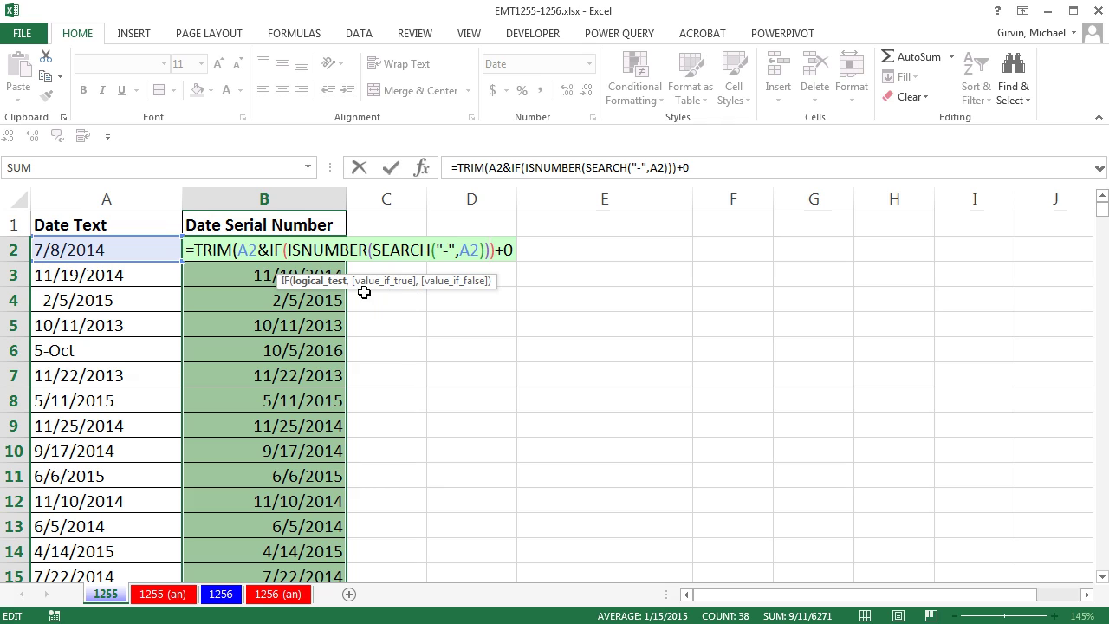
Add "-2015" as the IF's value_if_true argument in the B2 formula
type(",")
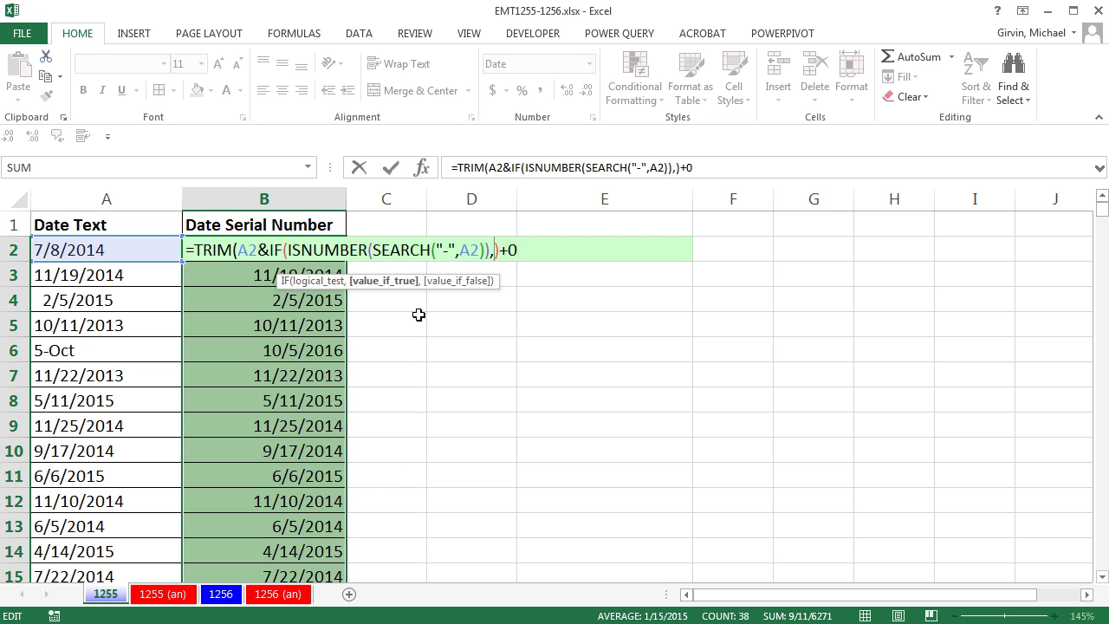
type("\"-2015")
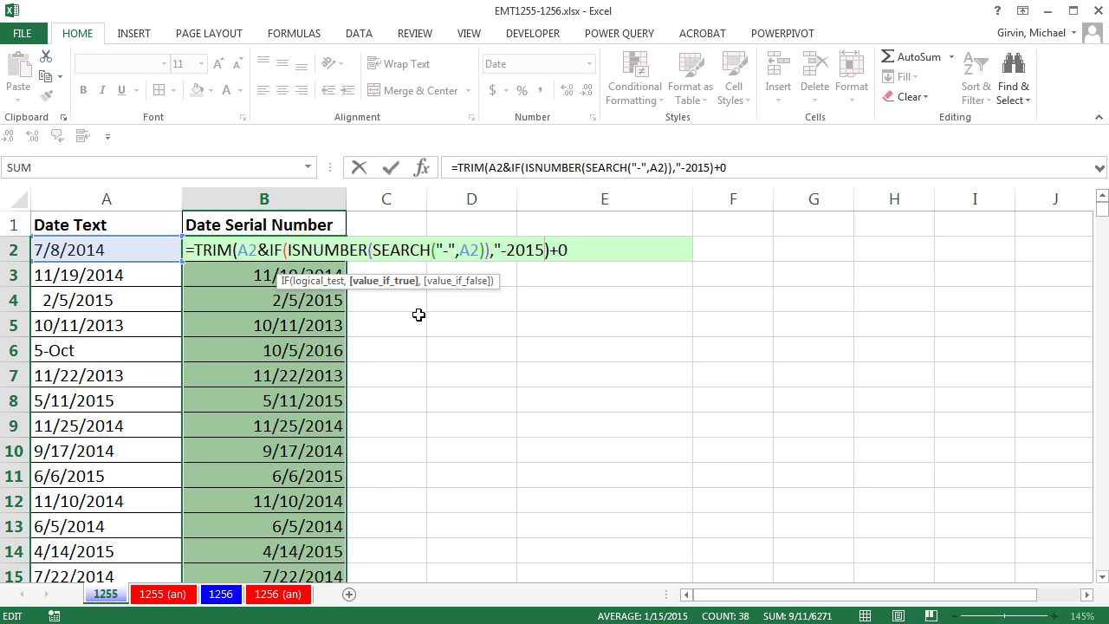
type("\"")
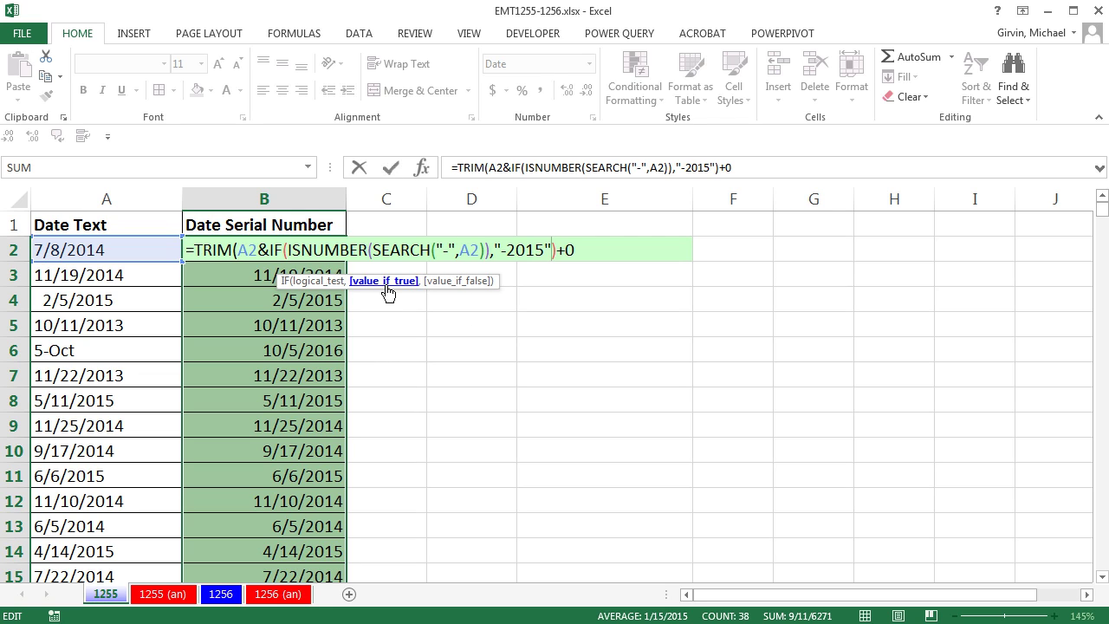
left_click(388, 289)
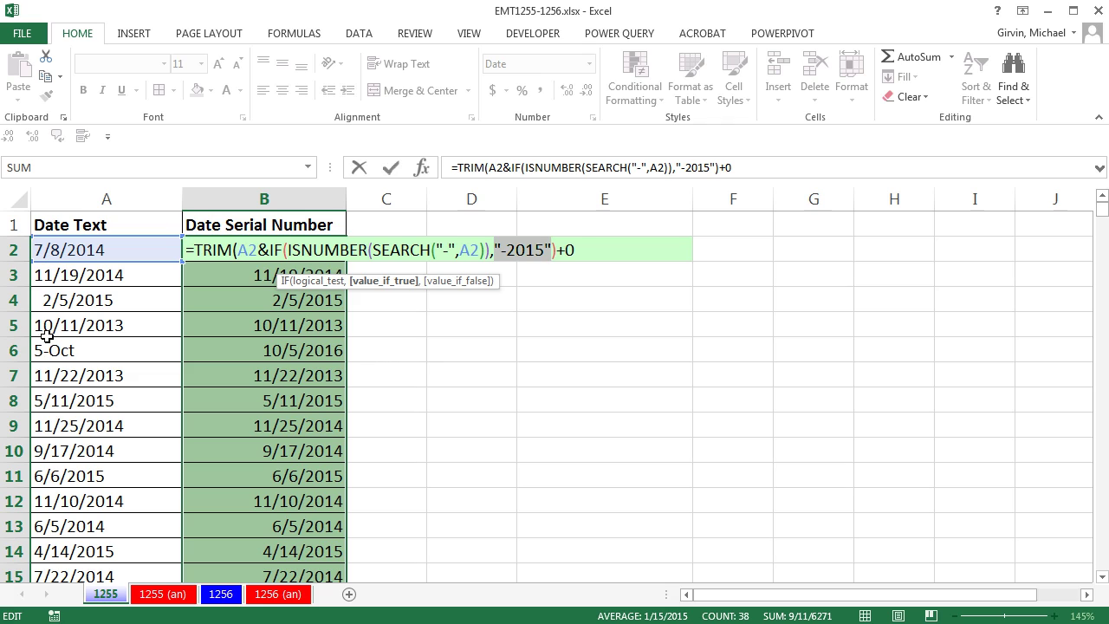
left_click(551, 251)
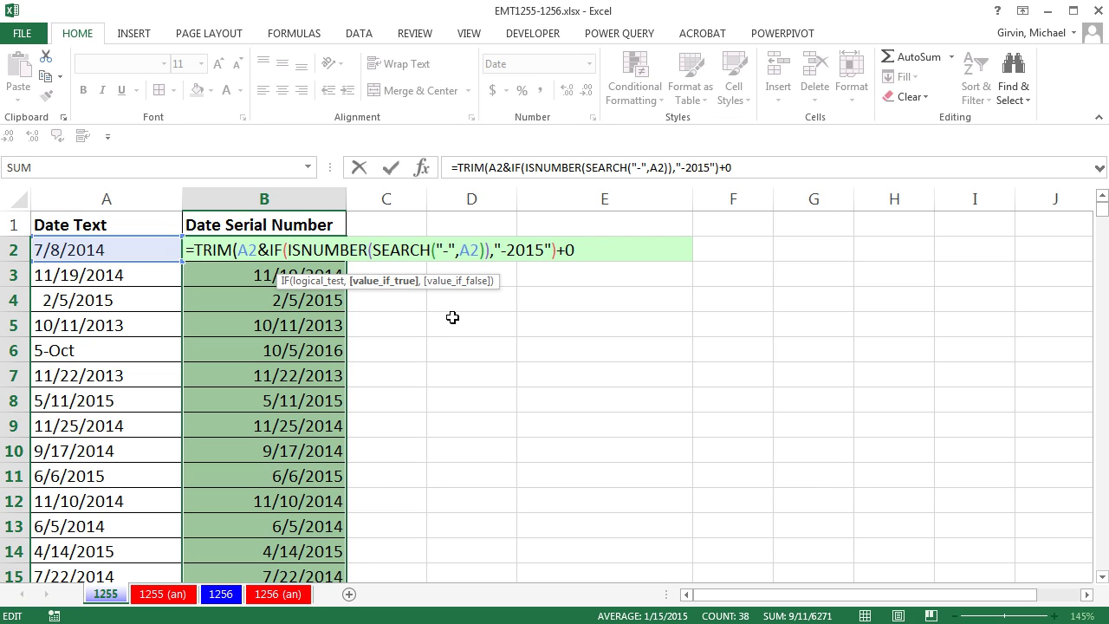
Complete the IF with empty text "" as value_if_false and enter the formula in all selected Date Serial Number cells
type(",")
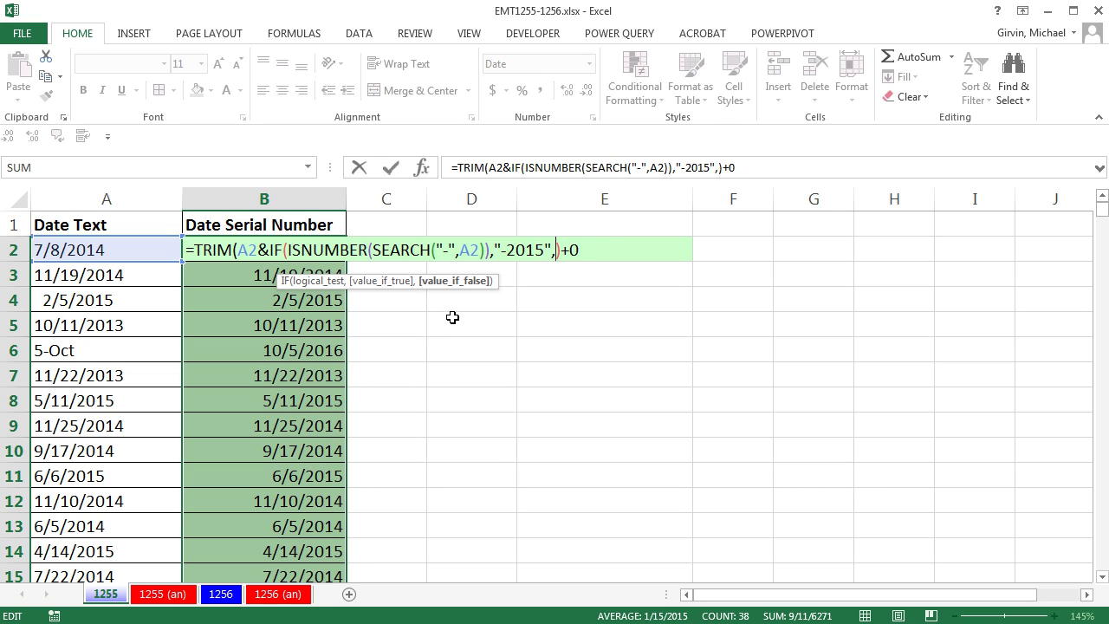
type("\"\"")
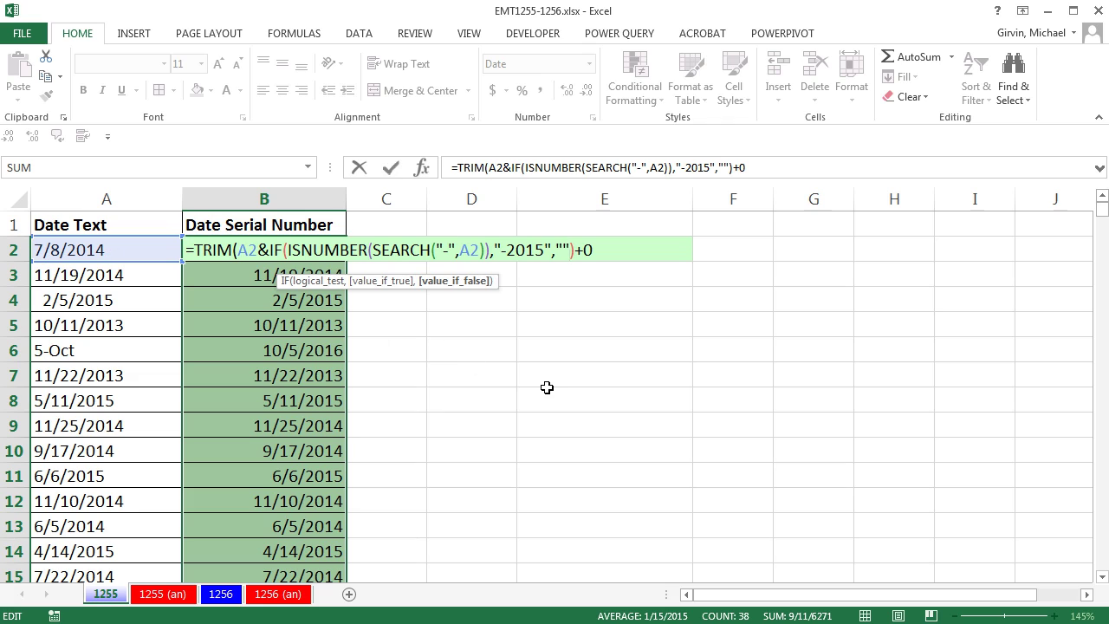
type(")")
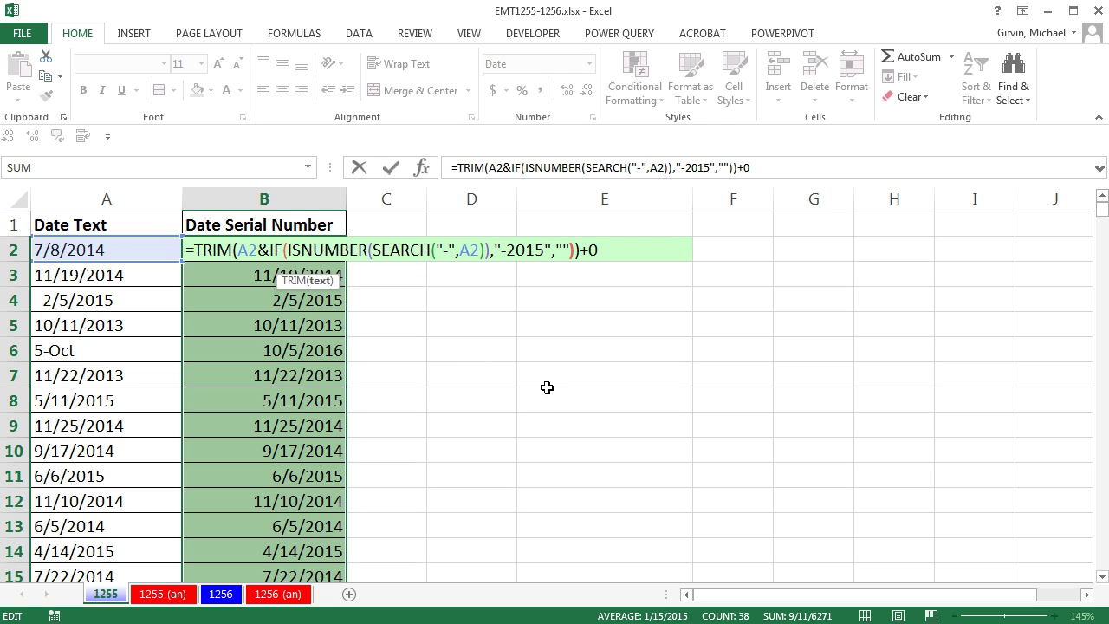
left_click(326, 285)
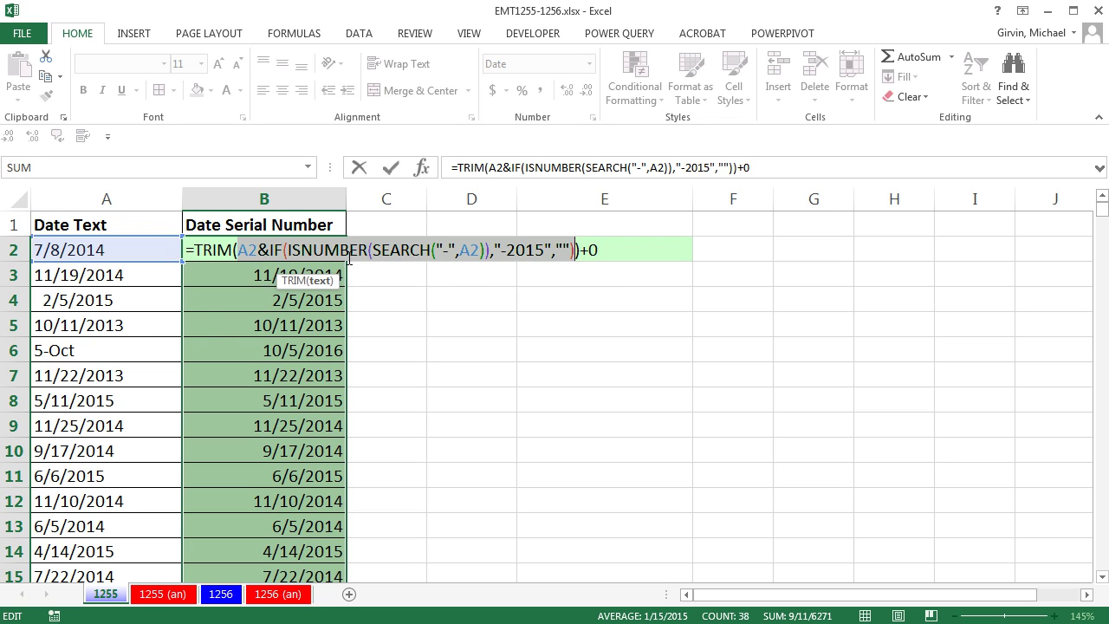
key("ctrl+Return")
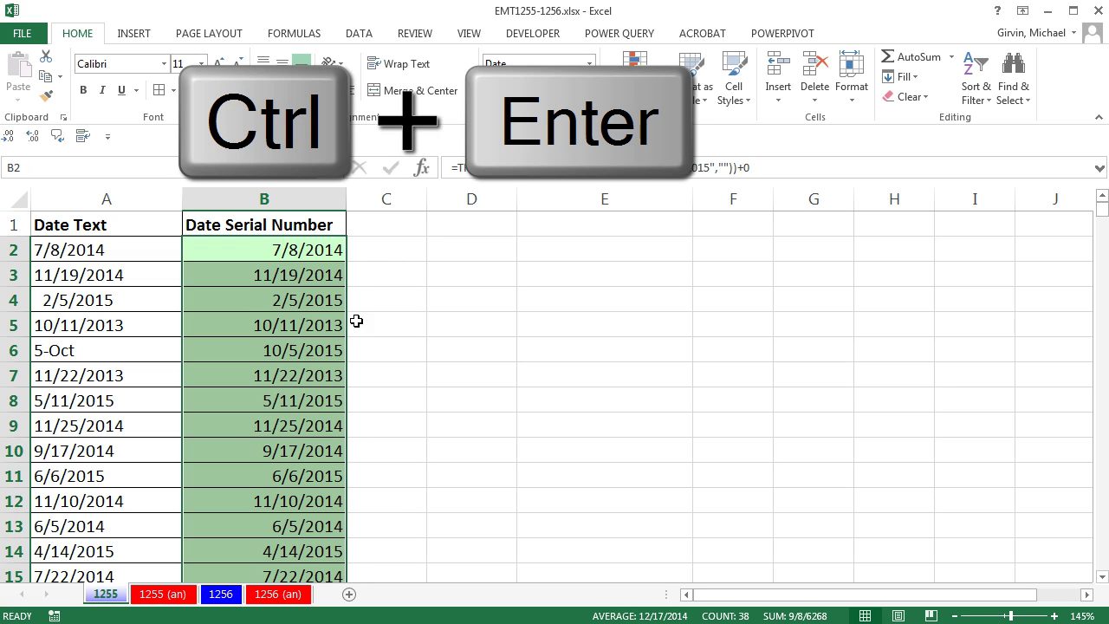
Check the converted dates down to the end of column B and open the B2 formula for review
scroll(367, 517, "down", 9)
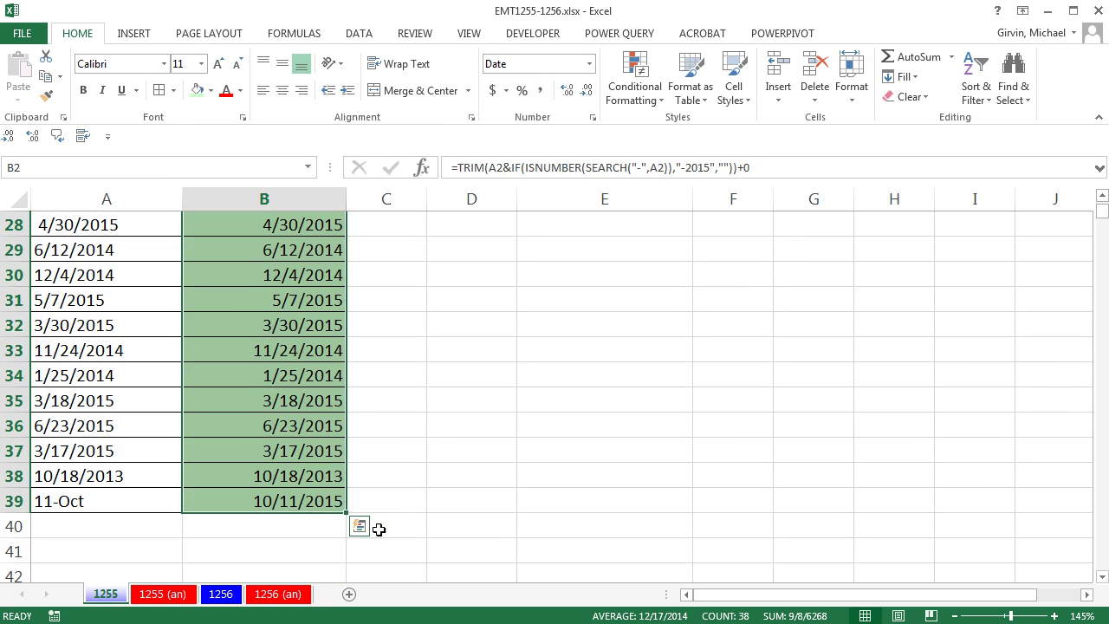
scroll(430, 567, "up", 9)
key("F2")
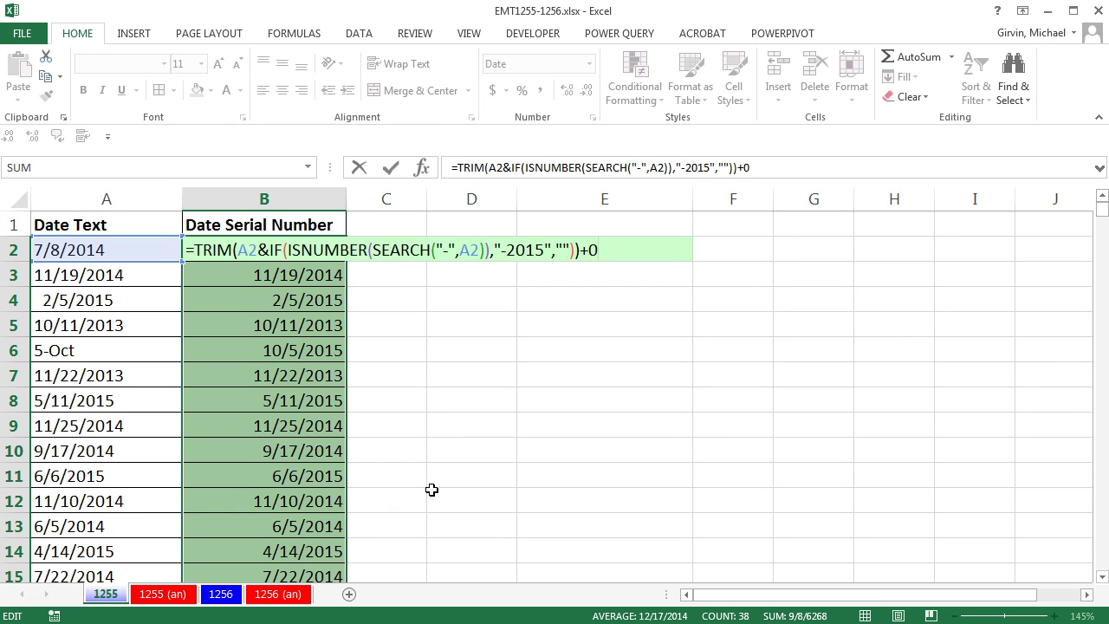